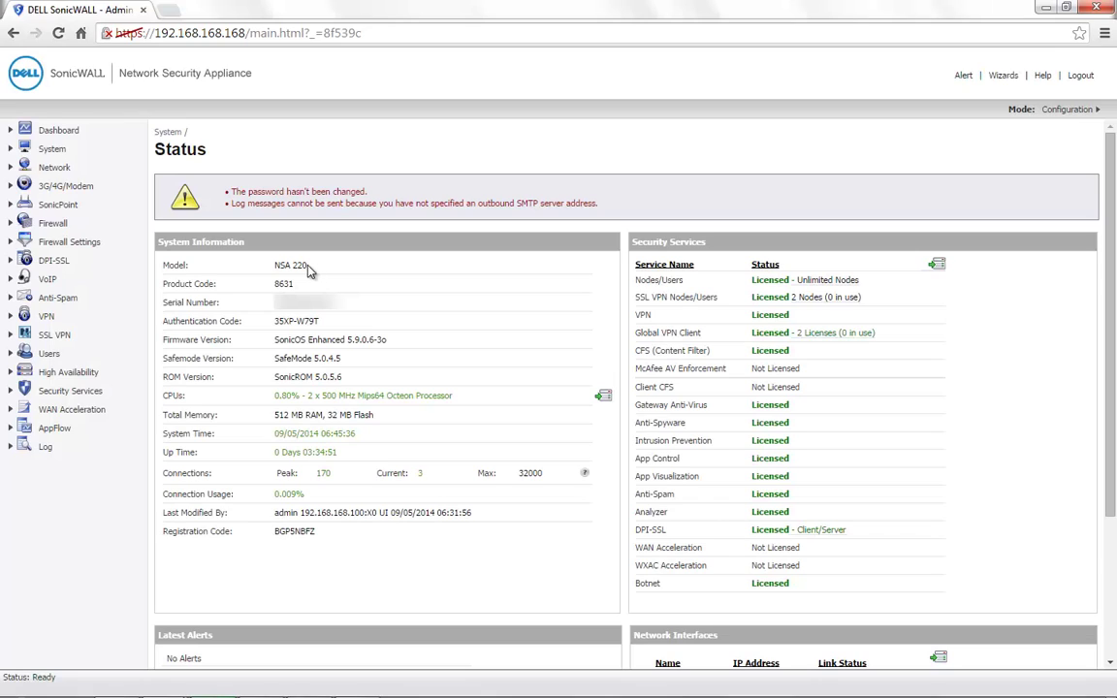
Note the NSA 220 model and firmware version, then list the tools on System > Diagnostics
drag(309, 266, 274, 266)
drag(346, 339, 418, 349)
click(54, 150)
click(84, 328)
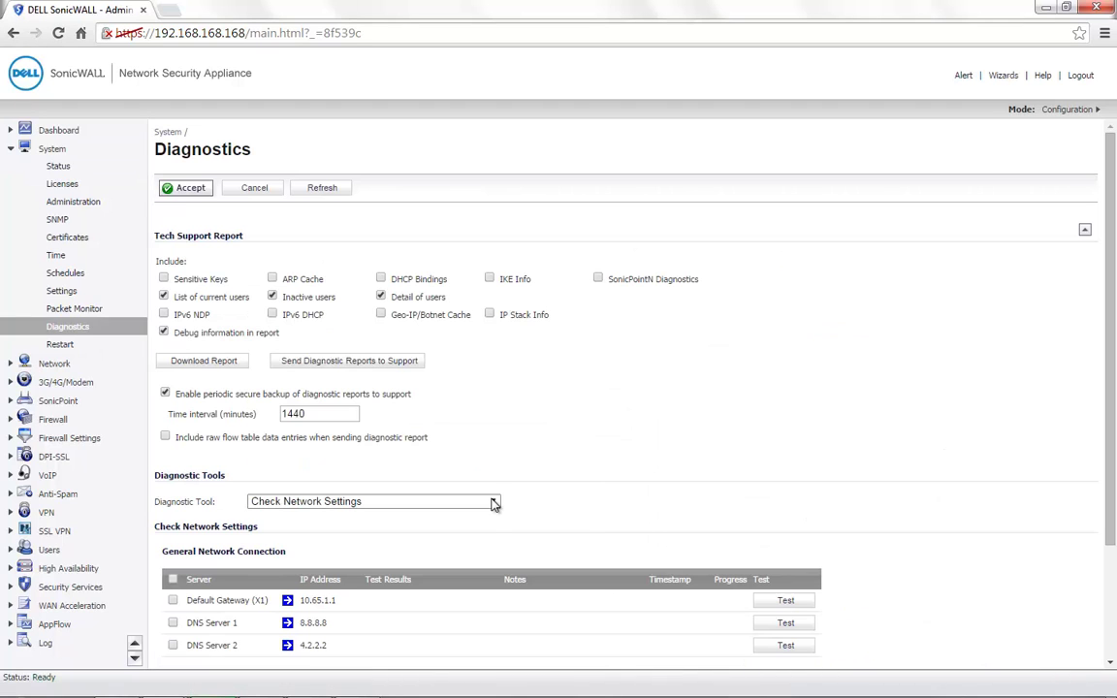
click(495, 503)
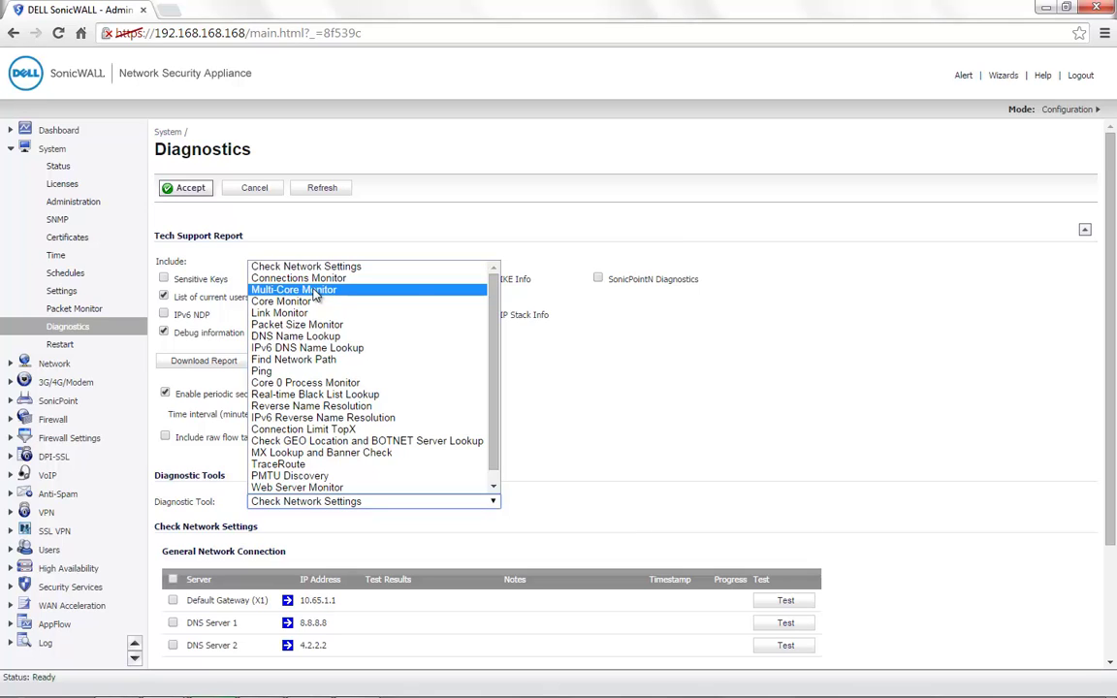
Display Core Monitor for core 1 with the Last 30 Seconds view style
click(417, 301)
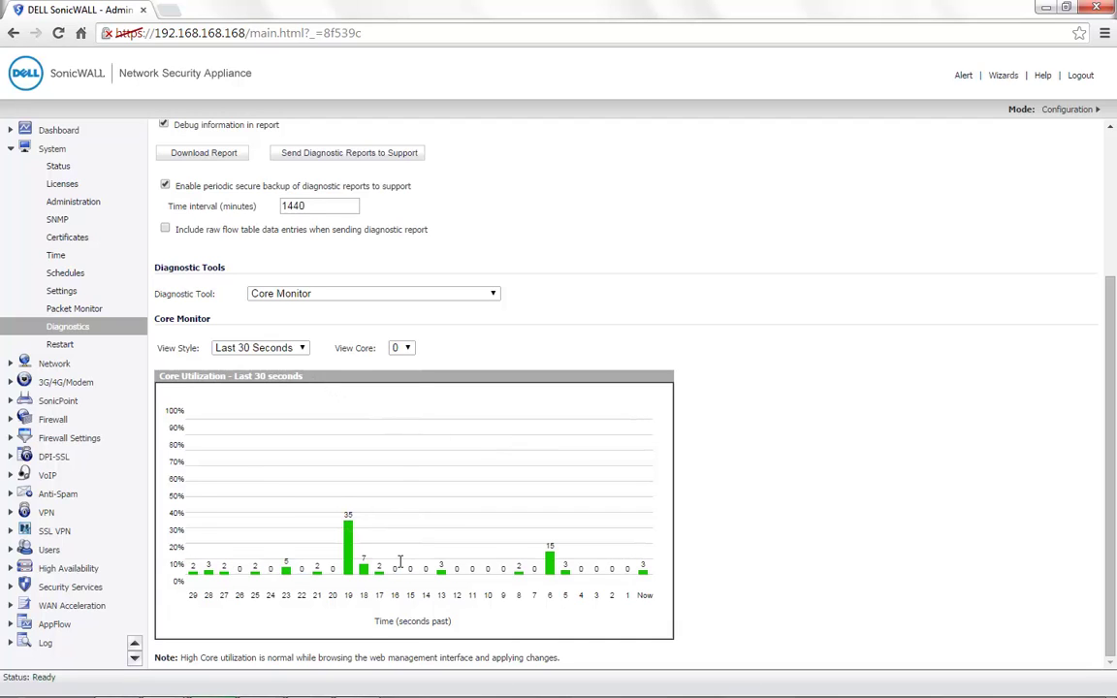
click(300, 351)
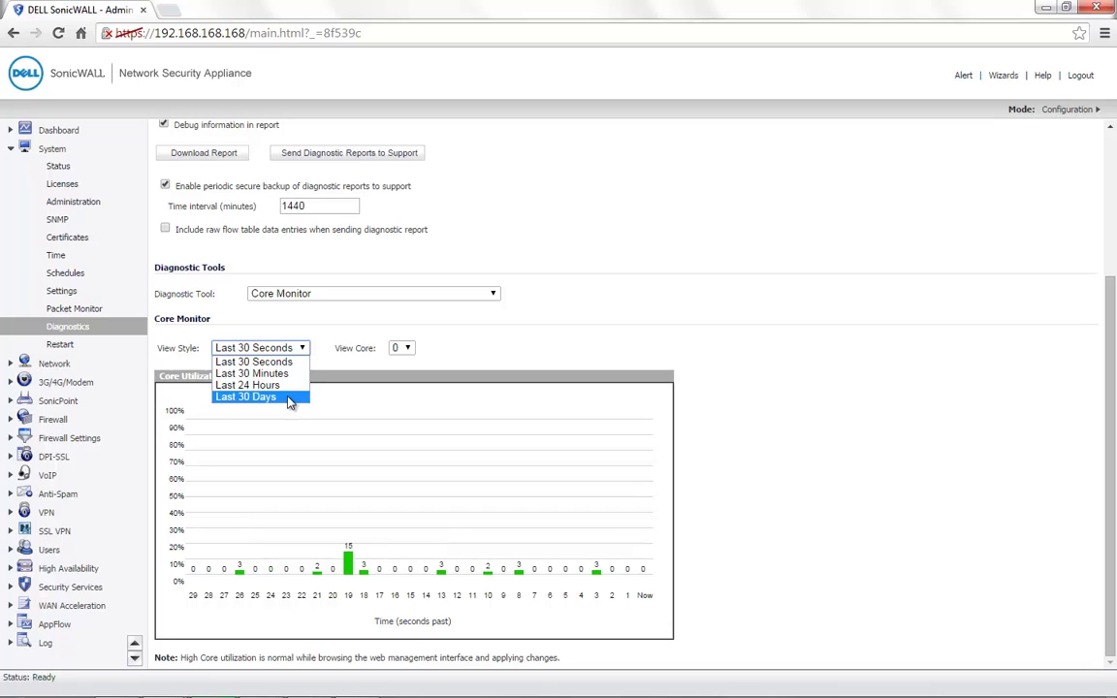
click(412, 356)
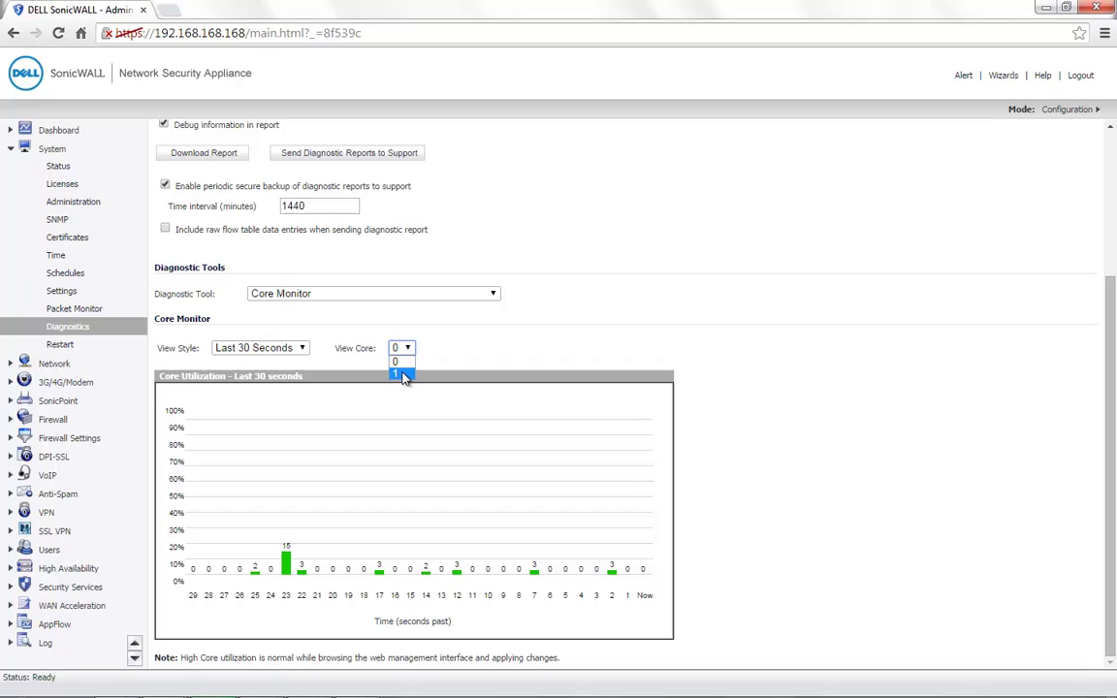
click(404, 376)
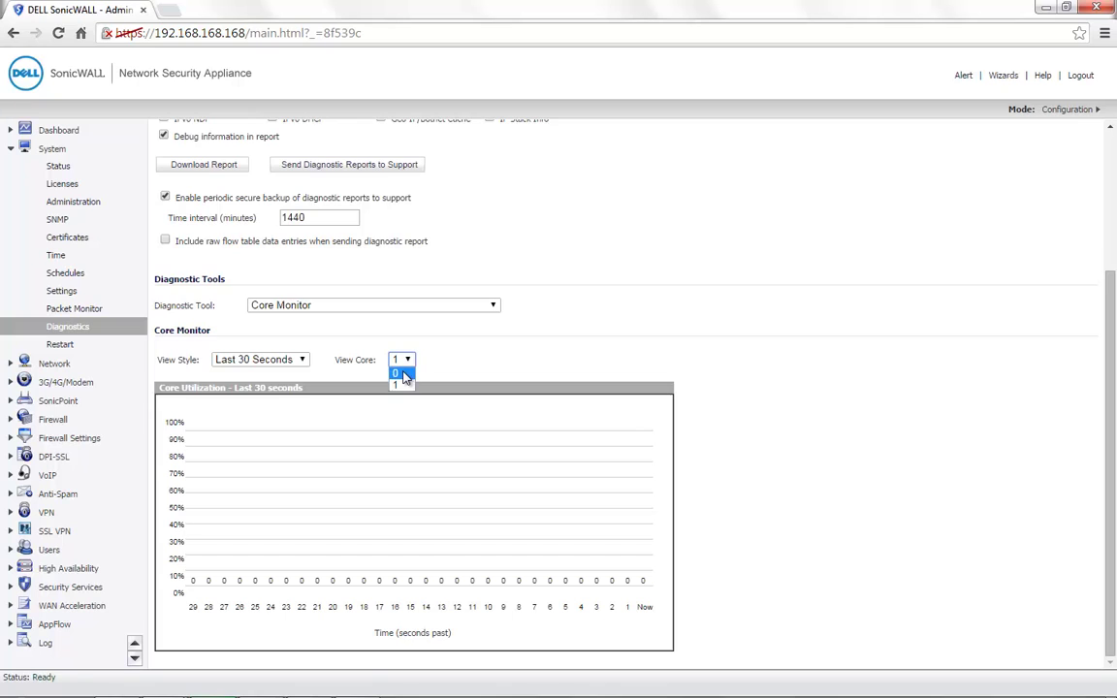
Set View Core to 0 and review the chart's time and percentage axes
click(404, 375)
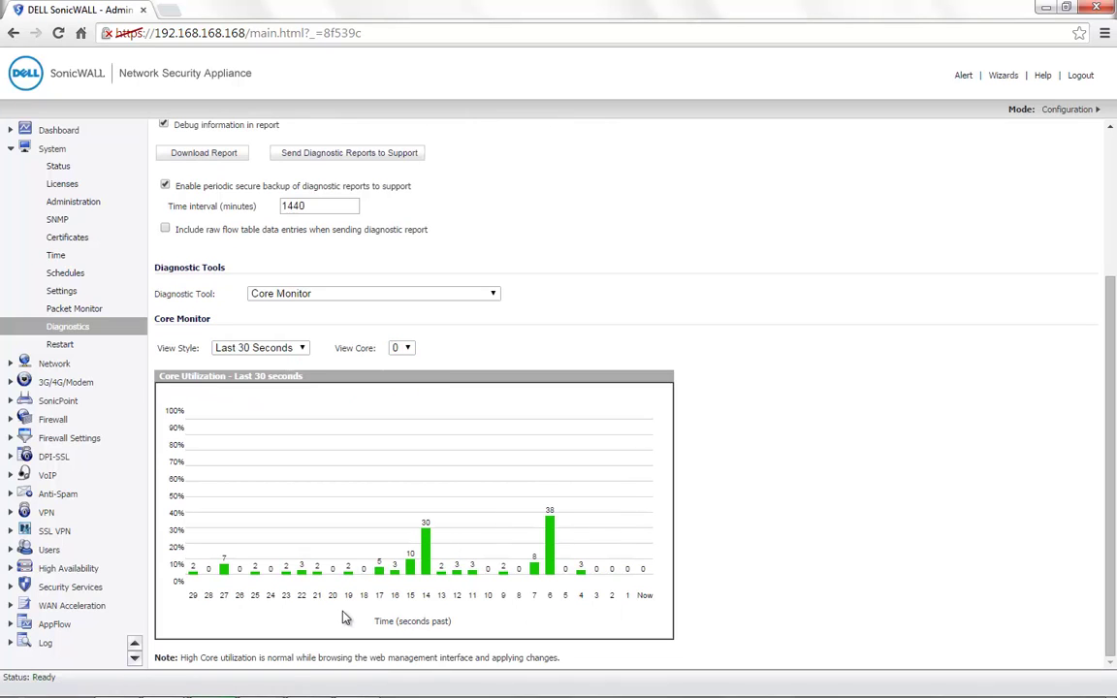
drag(373, 622, 462, 627)
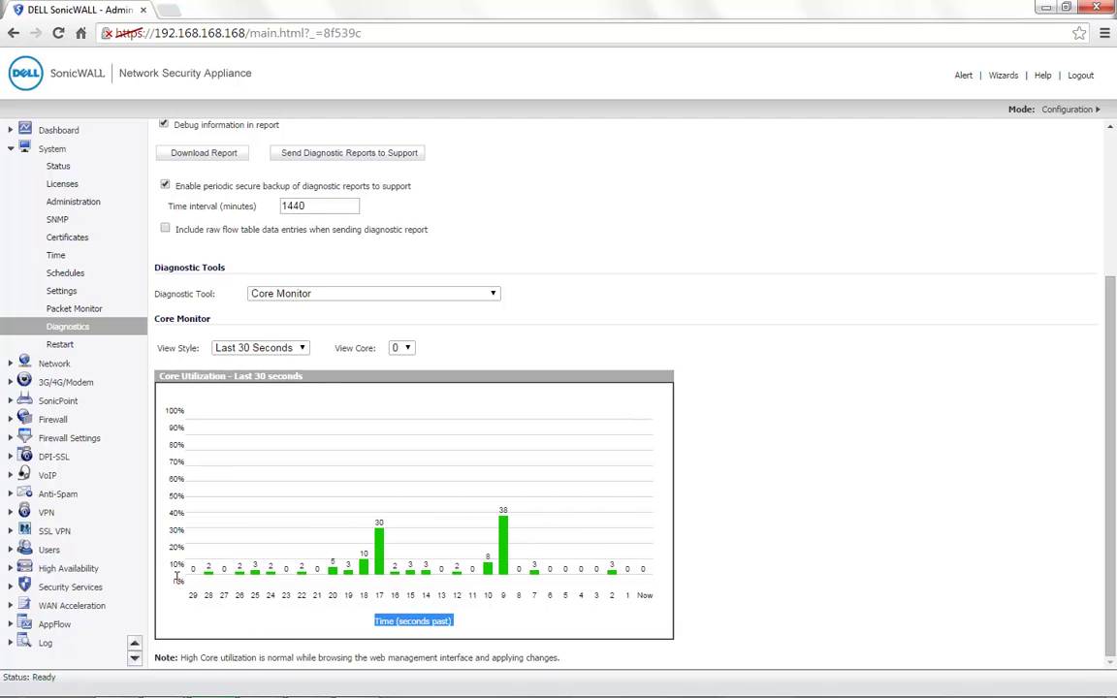
drag(163, 570, 176, 408)
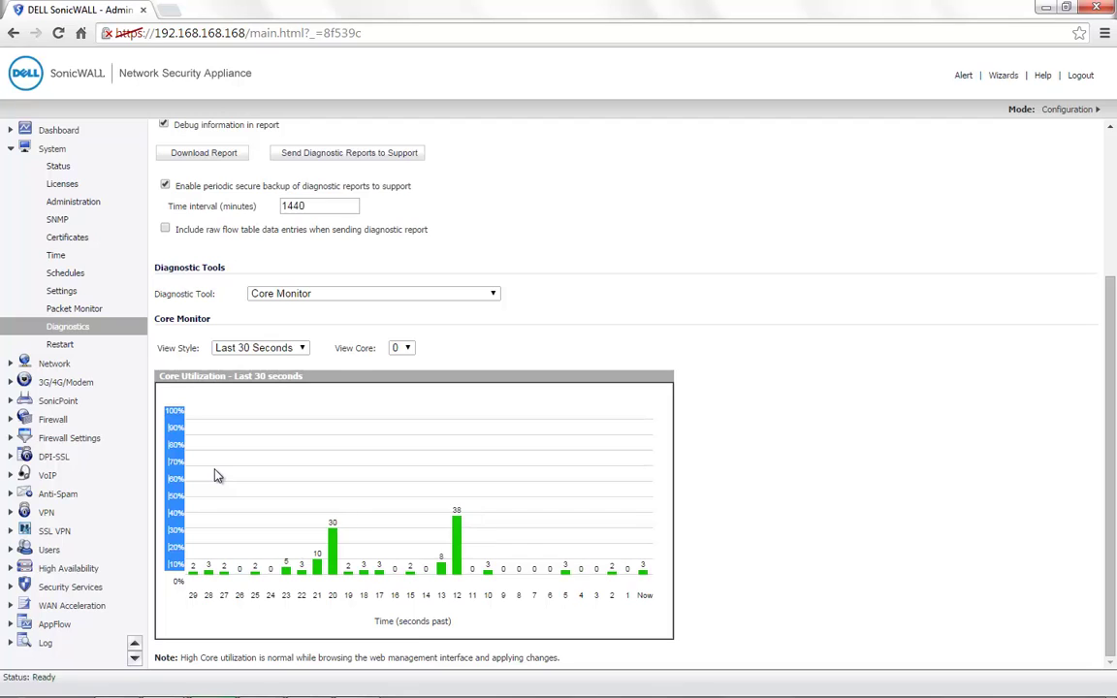
click(462, 526)
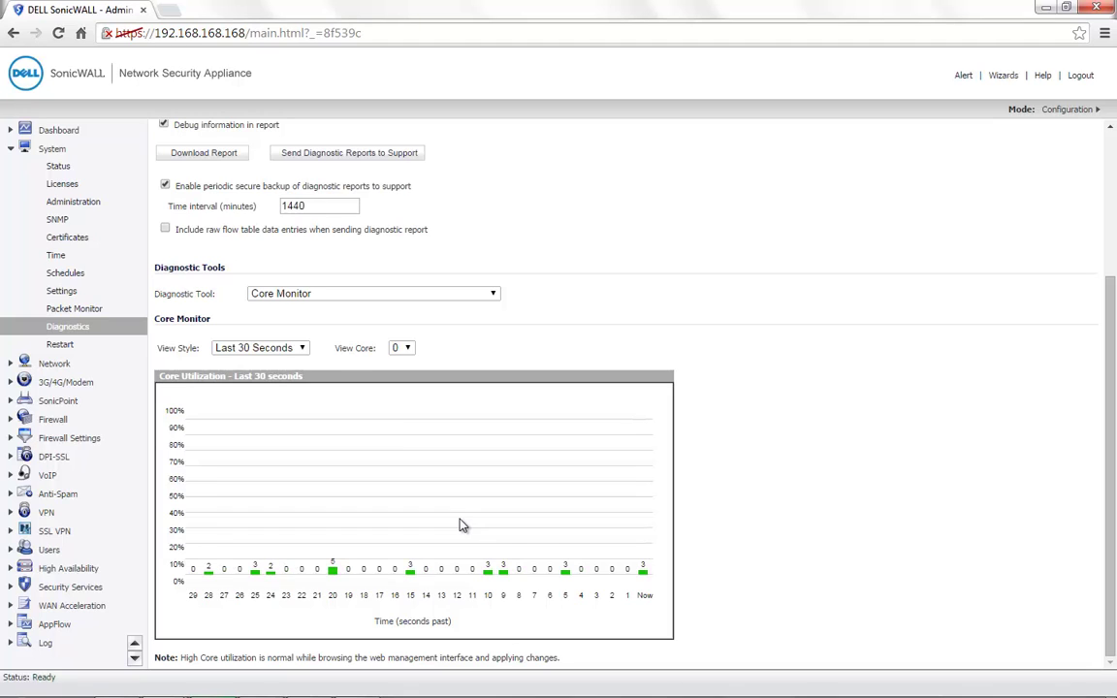
Select Multi-Core Monitor and review its Core Number and percentage axes
click(494, 294)
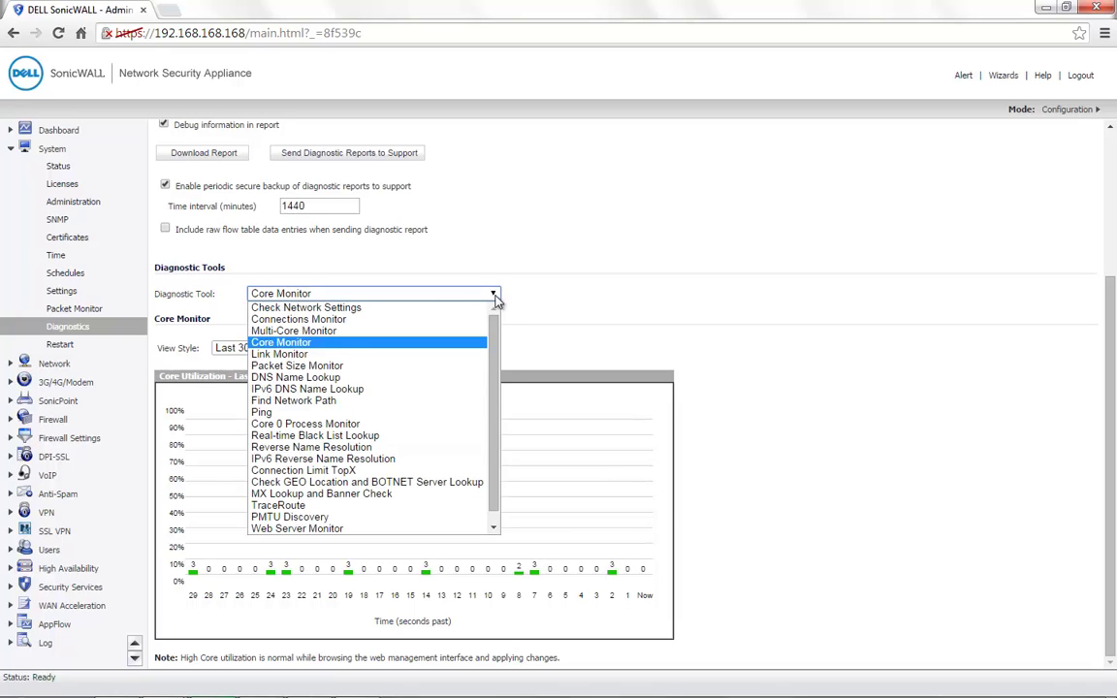
click(337, 332)
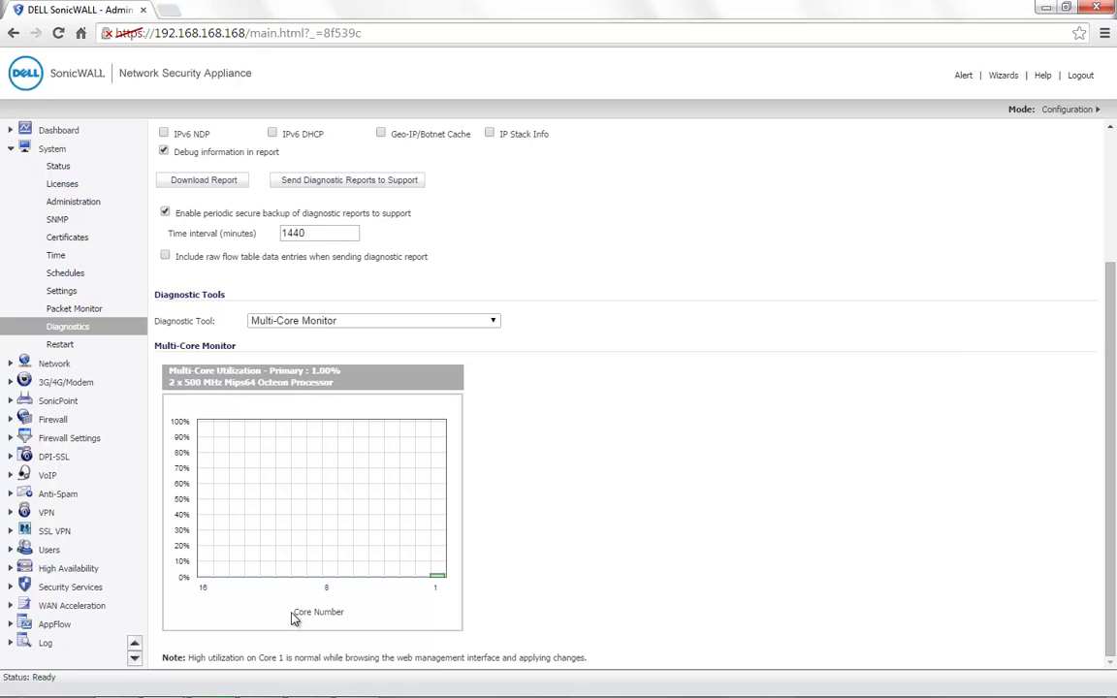
drag(294, 612, 347, 613)
drag(199, 604, 180, 421)
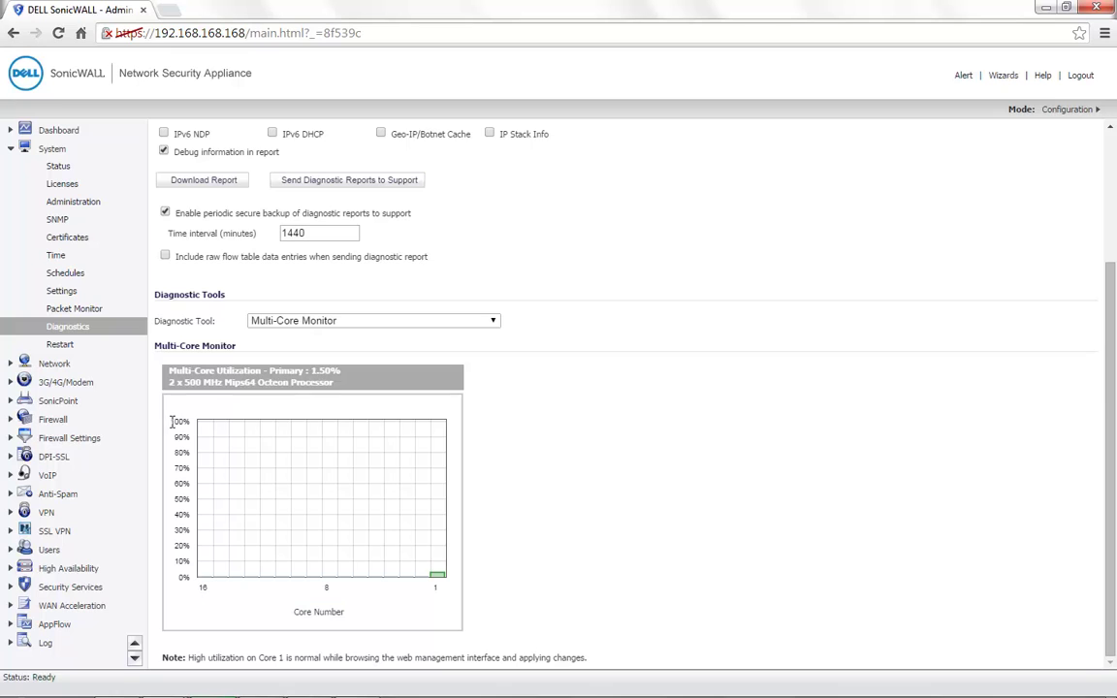